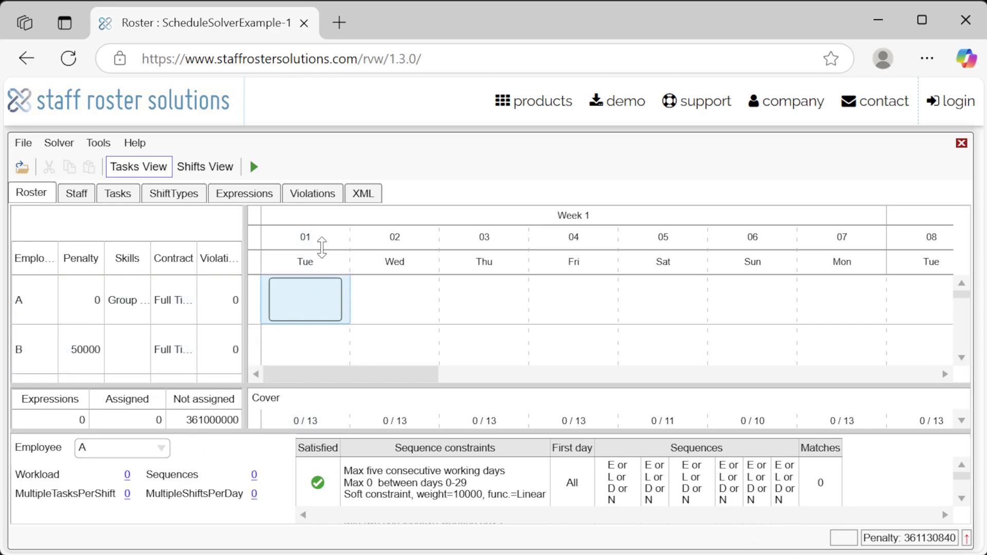
Step: Review the list of roster violations for the ScheduleSolver example and return to the roster
click(319, 195)
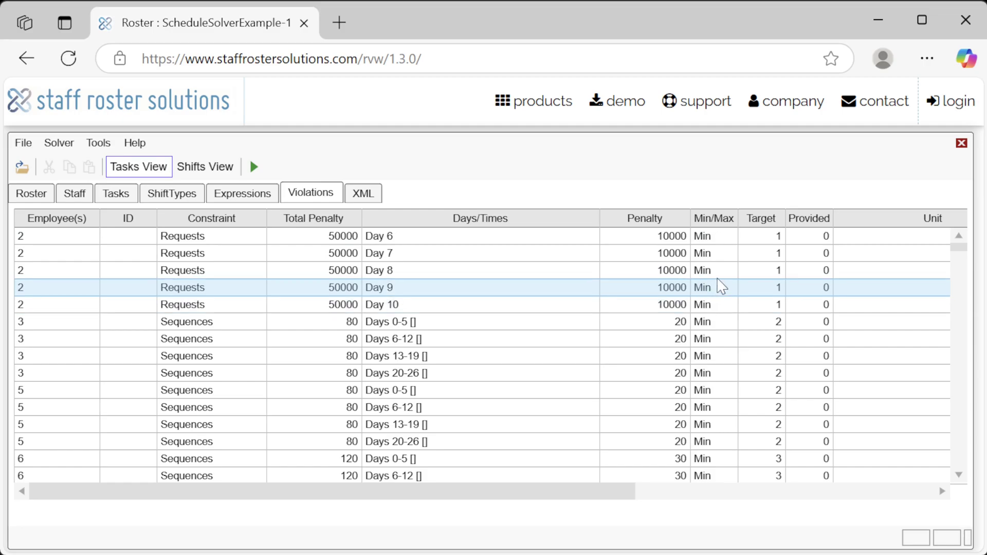
mouse_move(962, 259)
mouse_down()
mouse_move(961, 474)
mouse_move(963, 242)
mouse_up()
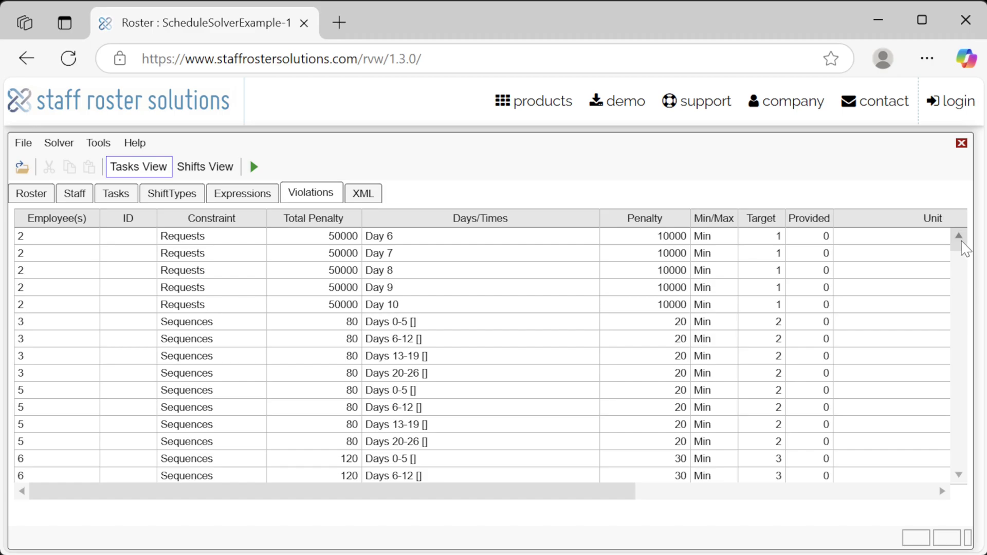
click(32, 193)
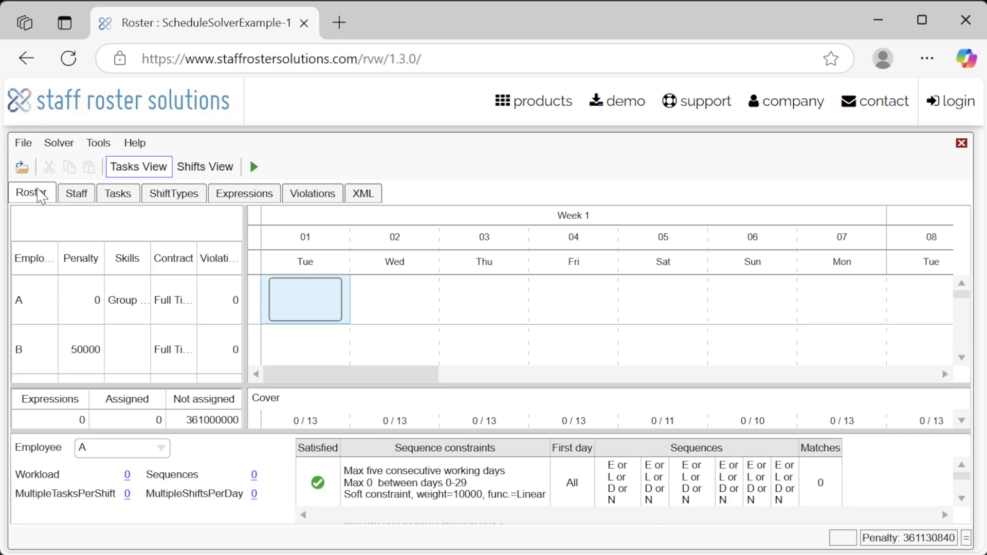
Step: Assign employee A 2200-0600 shifts on Wednesday 02 and Thursday 03, and a 0600-1400 shift on Friday 04
right_click(406, 302)
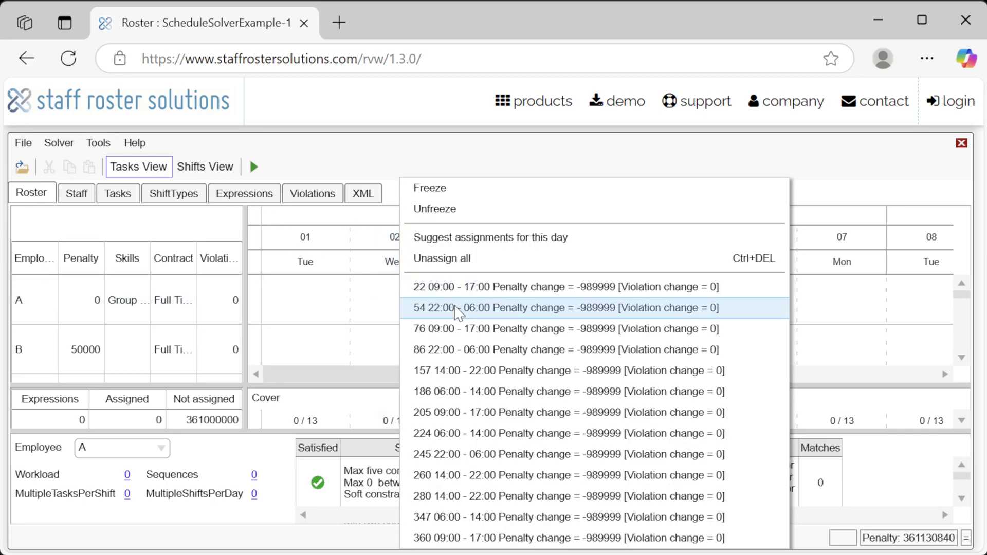
click(411, 307)
right_click(491, 303)
click(530, 308)
right_click(558, 305)
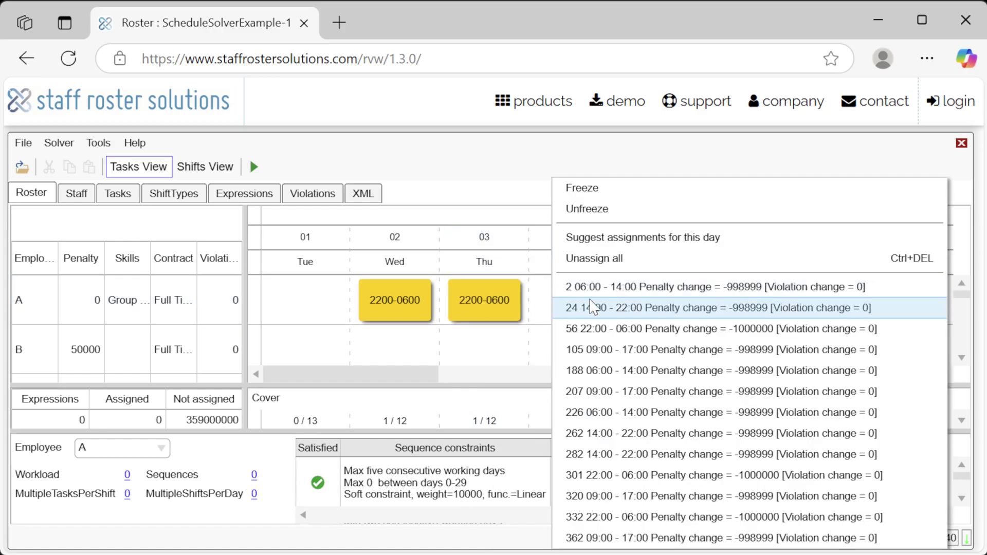
click(594, 308)
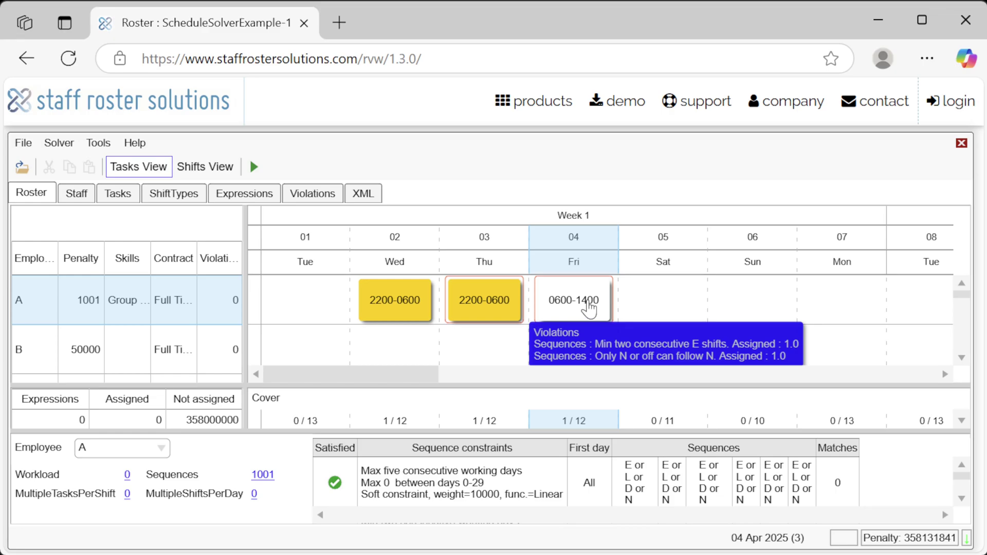
drag(588, 304, 577, 346)
right_click(578, 313)
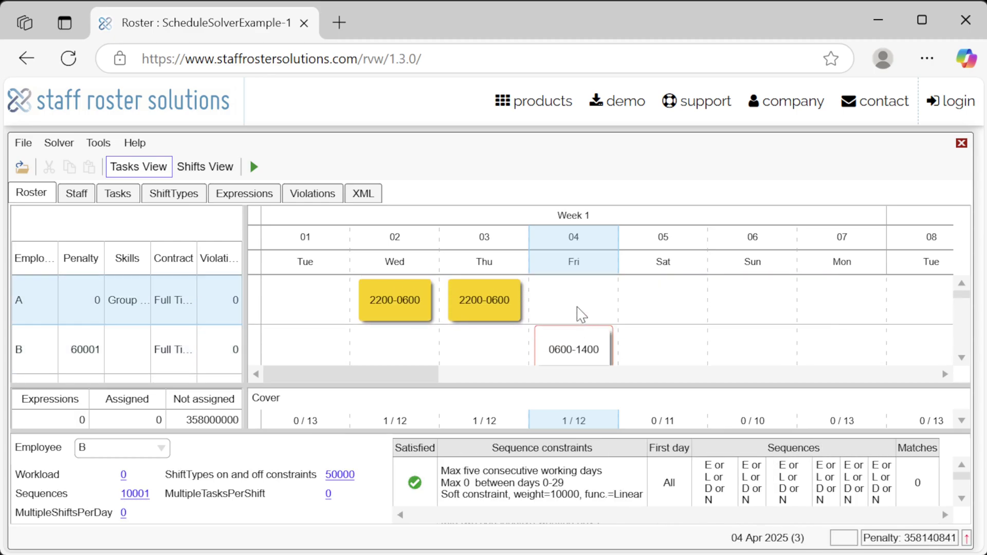
click(591, 326)
Step: Assign 06:00-14:00 shifts on Saturday 05 to employees A and B
right_click(637, 312)
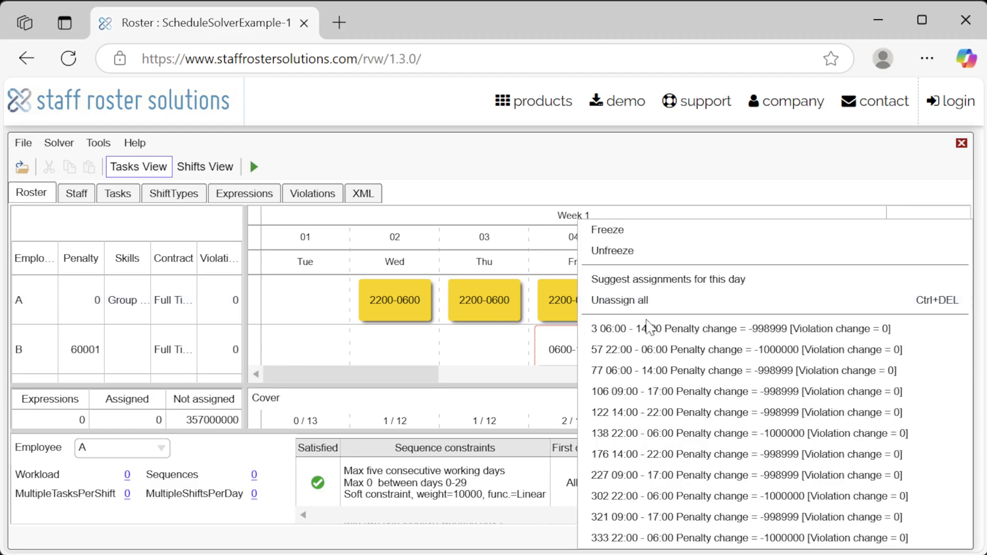
click(656, 332)
right_click(663, 355)
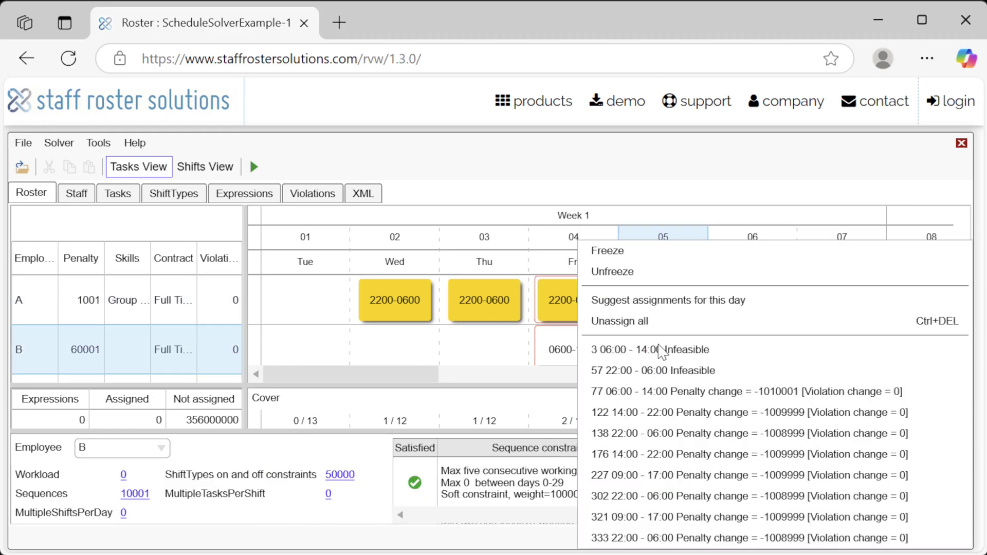
click(676, 391)
Step: Reassign employee B's Saturday and Friday 0600-1400 shifts to A, and A's Thursday and Wednesday 2200-0600 shifts to B
drag(671, 361, 663, 303)
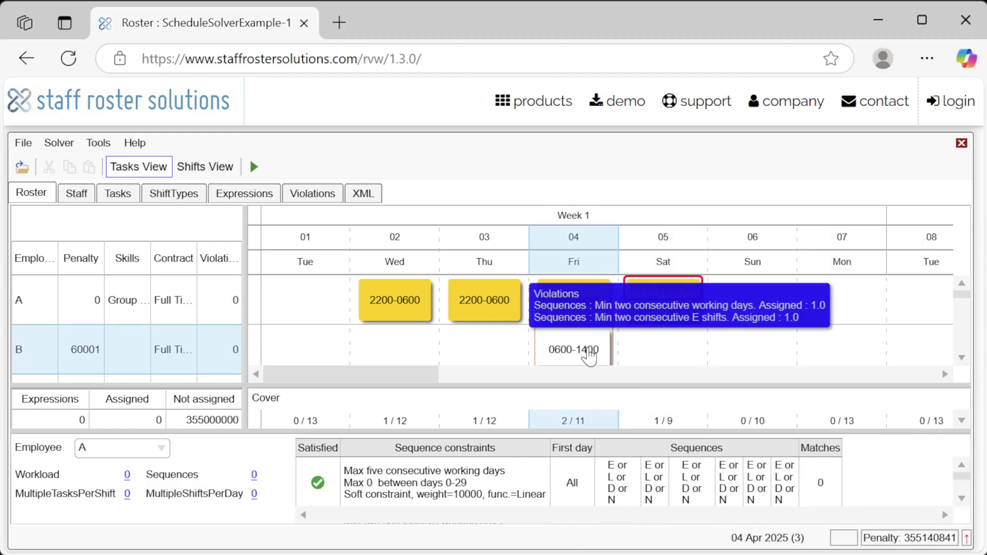
drag(573, 350, 573, 305)
drag(487, 314, 488, 337)
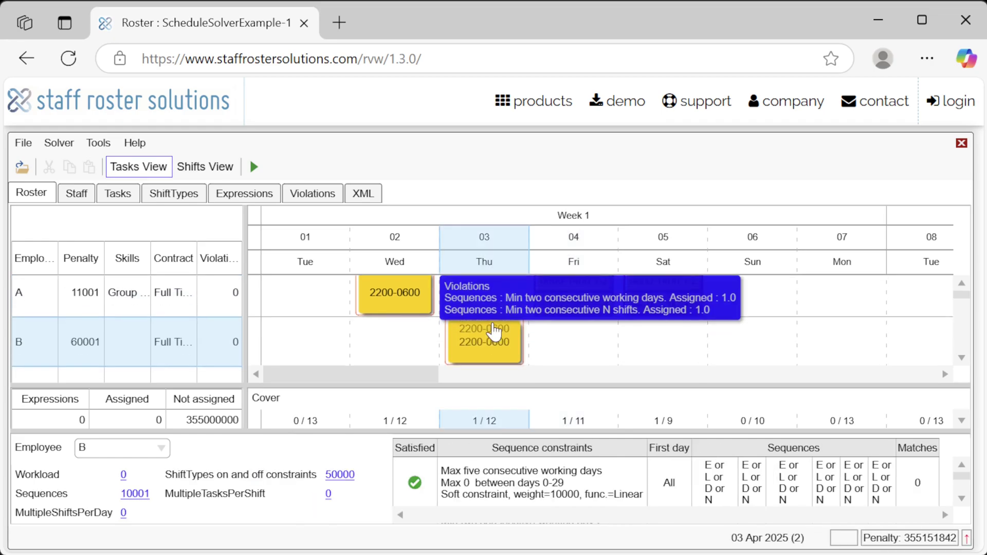
drag(392, 293, 403, 329)
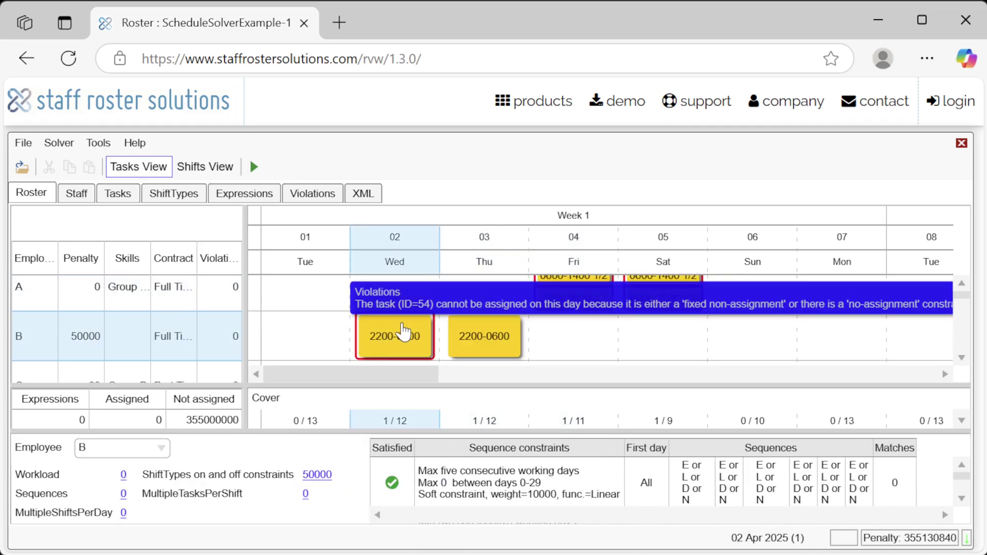
Step: Unassign all shifts and solve the roster with a 3600-second time limit and random seed 1, stopping the solver after about 17 seconds
right_click(404, 331)
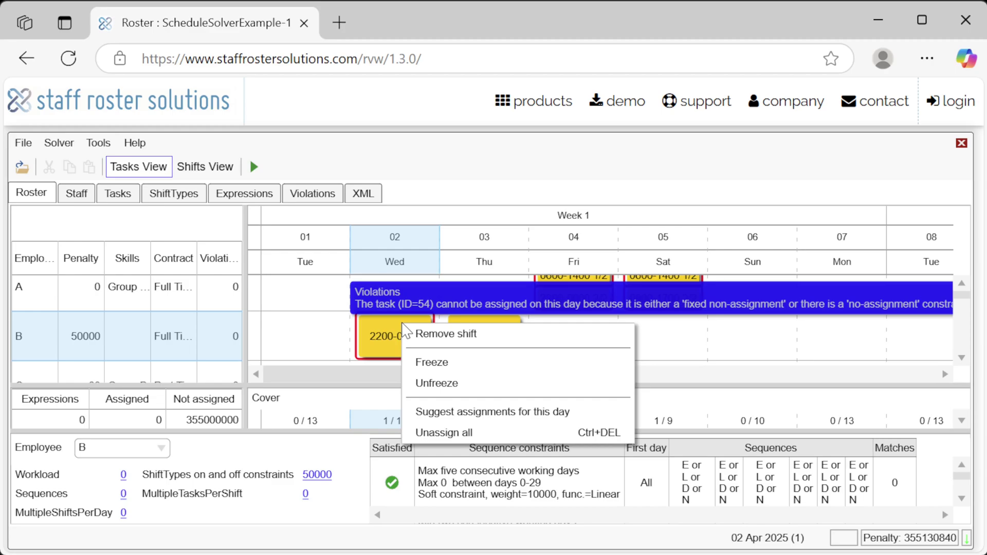
click(446, 433)
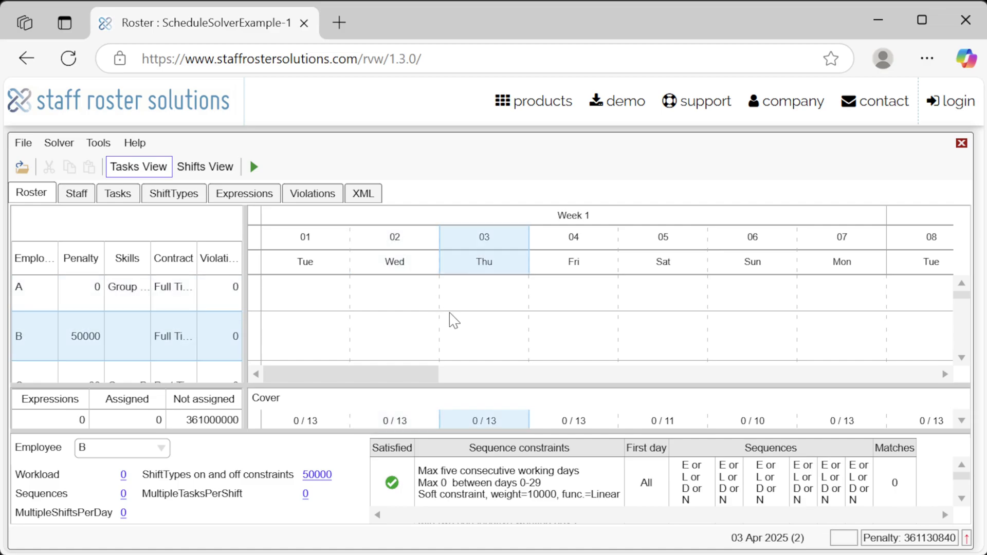
click(253, 166)
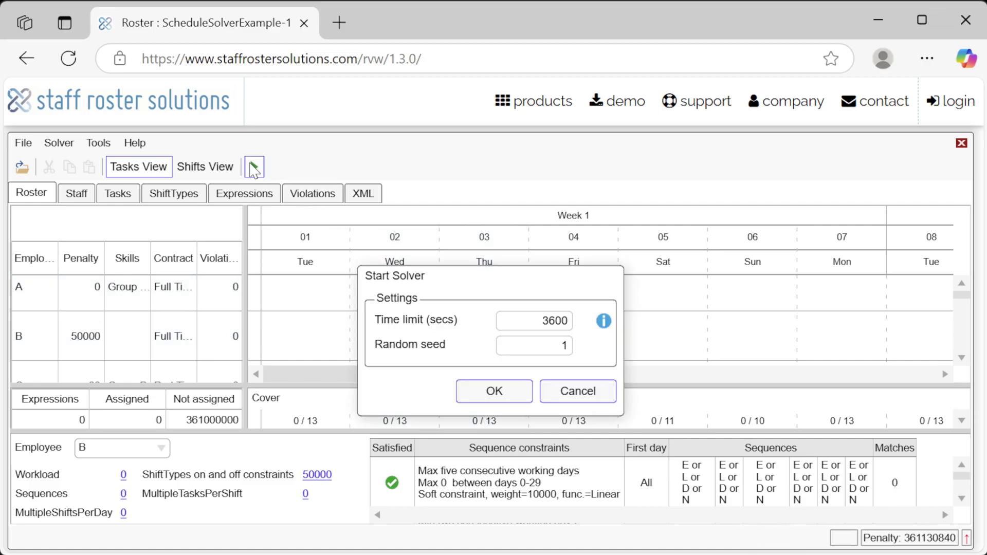
click(494, 390)
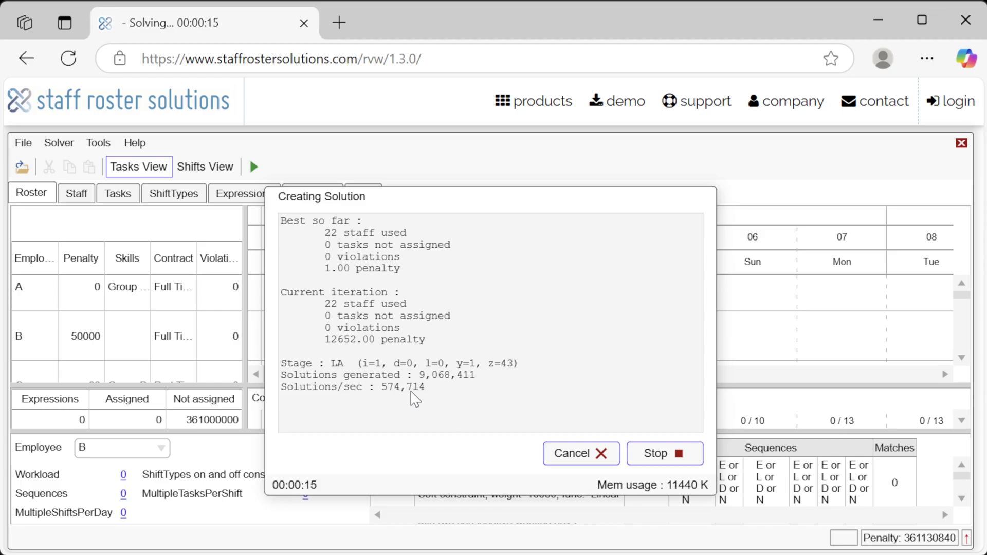
click(659, 453)
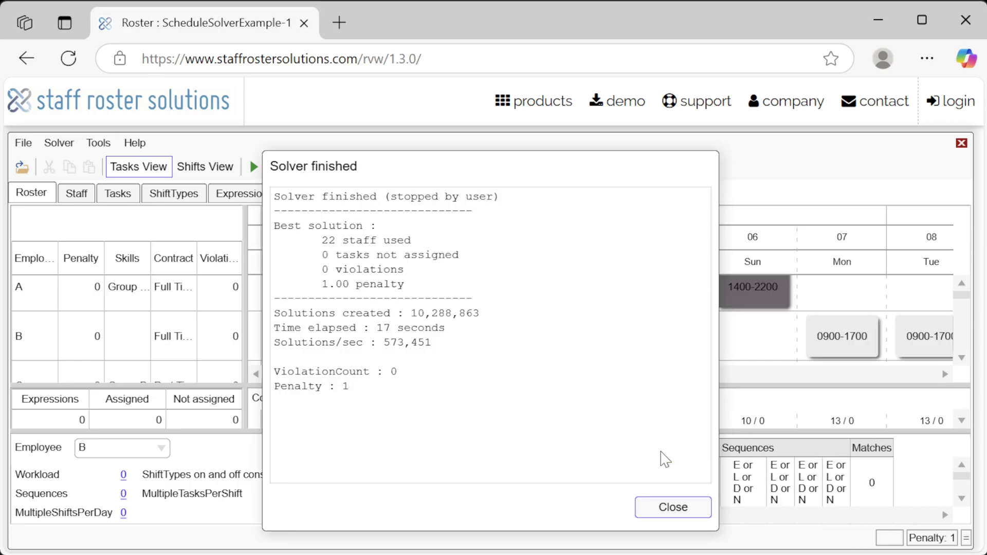
click(687, 509)
Step: Examine the shifts the solver assigned to the employees throughout the roster
scroll(964, 309, down, 1)
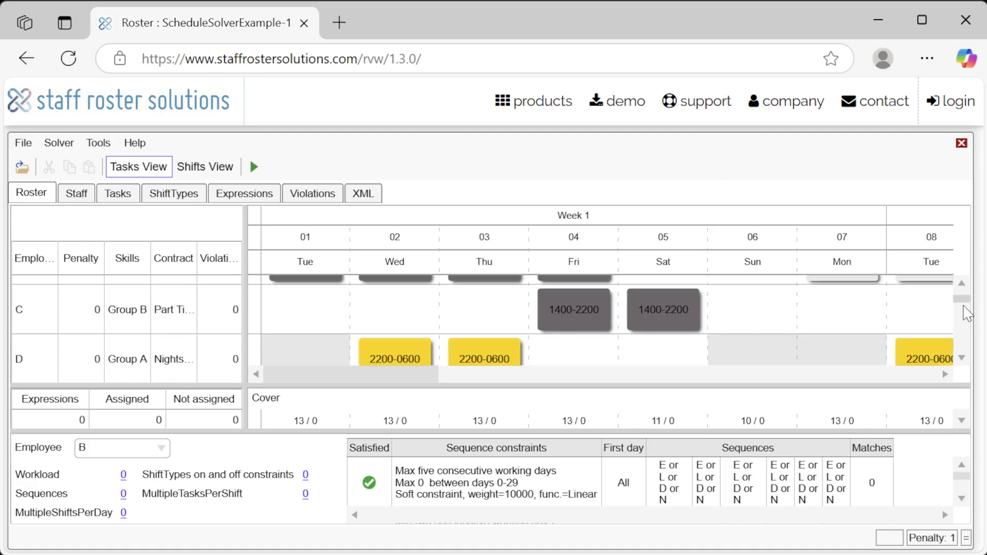
scroll(965, 315, down, 6)
scroll(967, 329, up, 2)
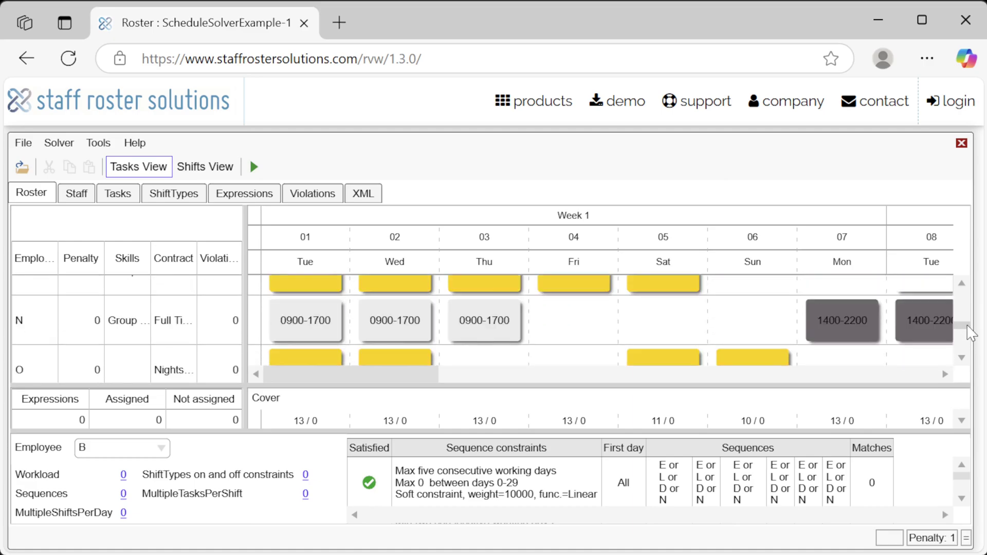
drag(968, 326, 963, 289)
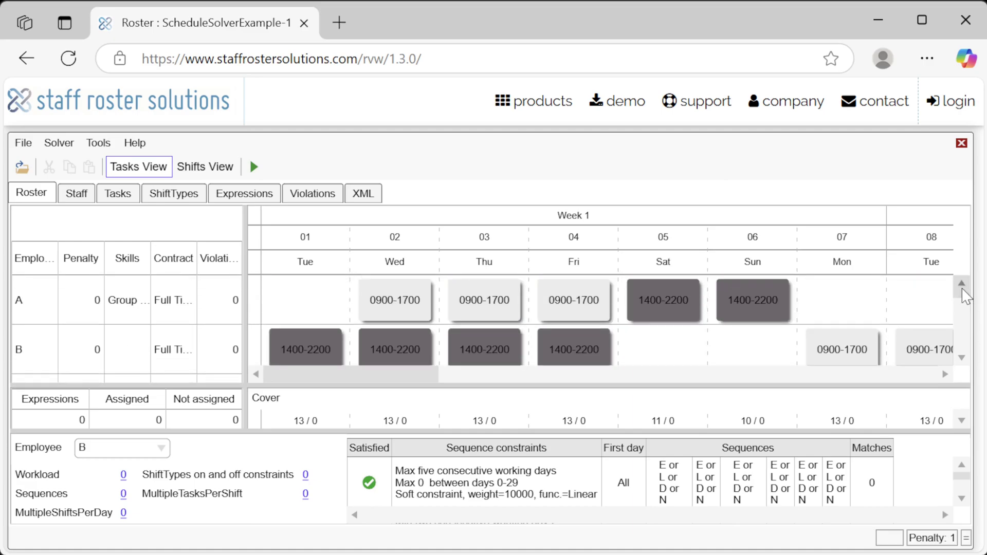
Step: Close the current roster and open ShiftSolverExample.xml in the Activities view
click(962, 143)
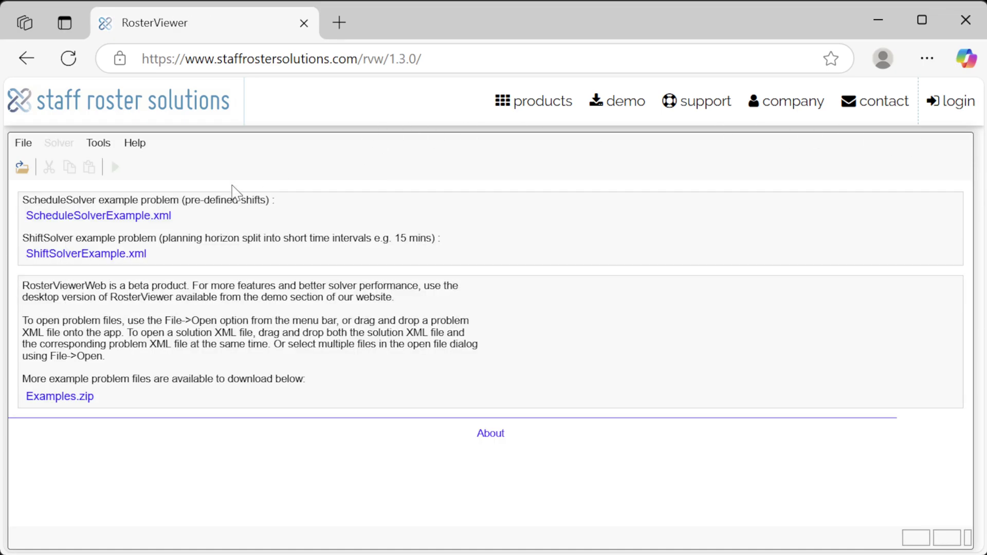
click(131, 260)
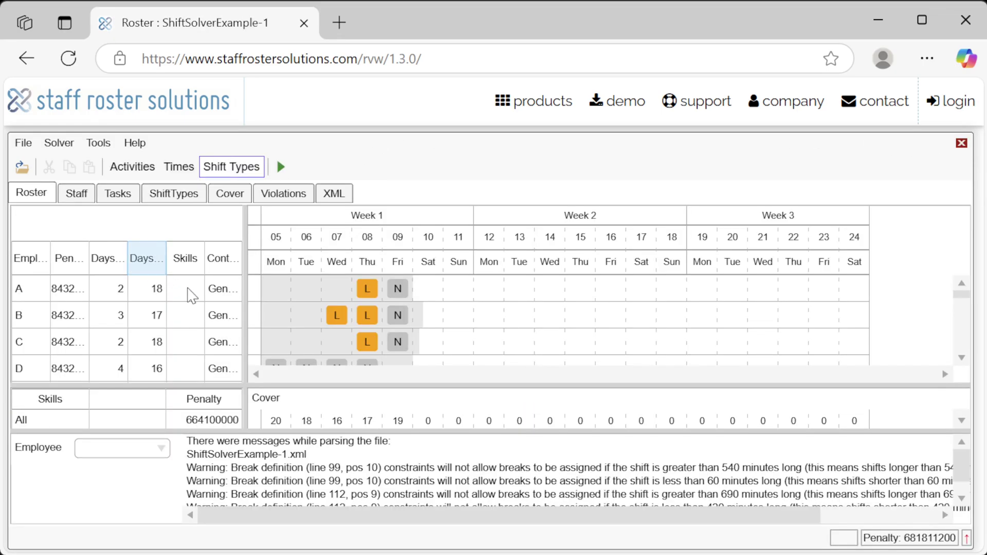
click(131, 168)
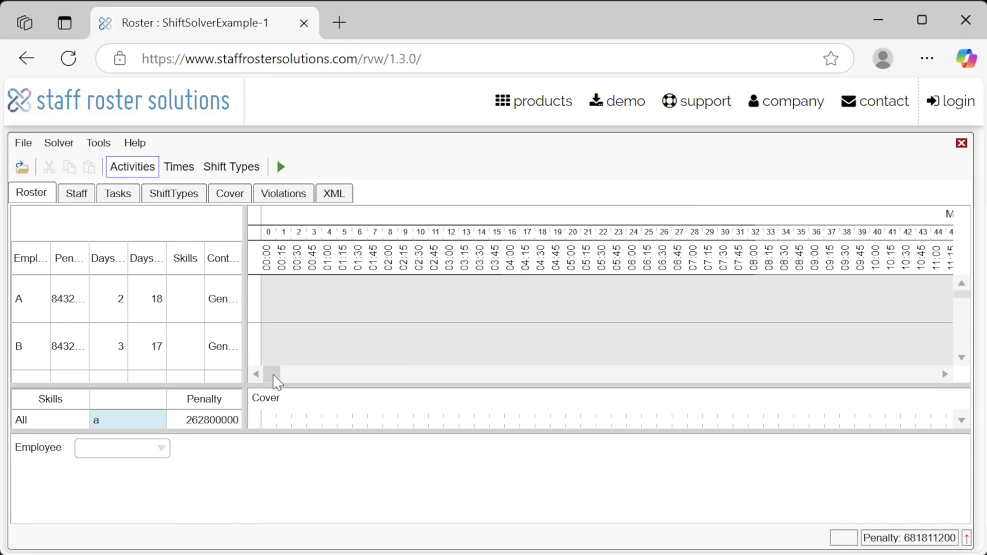
Step: Assign activity a to employee A on Saturday 10/05/2025 from 08:45 to 13:45
drag(273, 379, 452, 403)
click(572, 297)
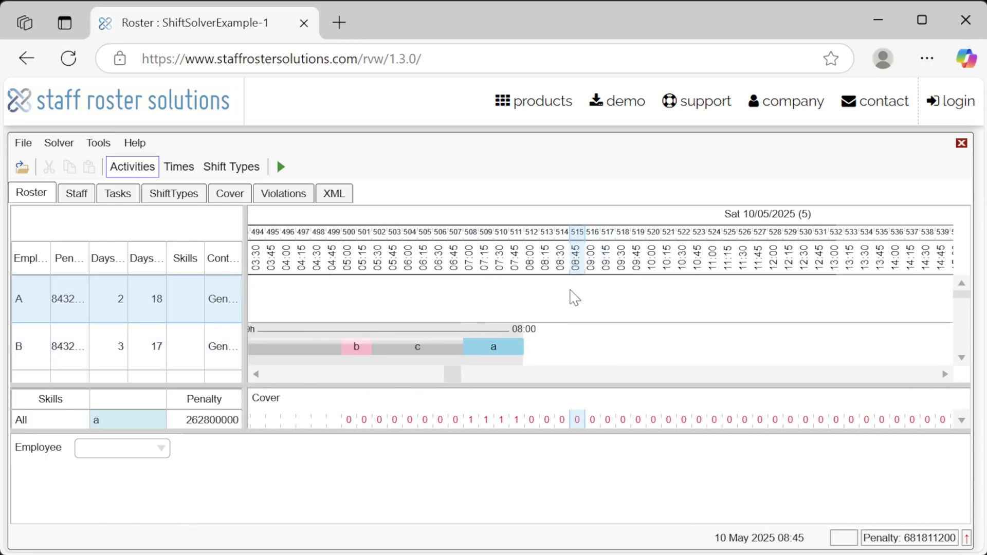
drag(568, 293, 844, 301)
right_click(844, 301)
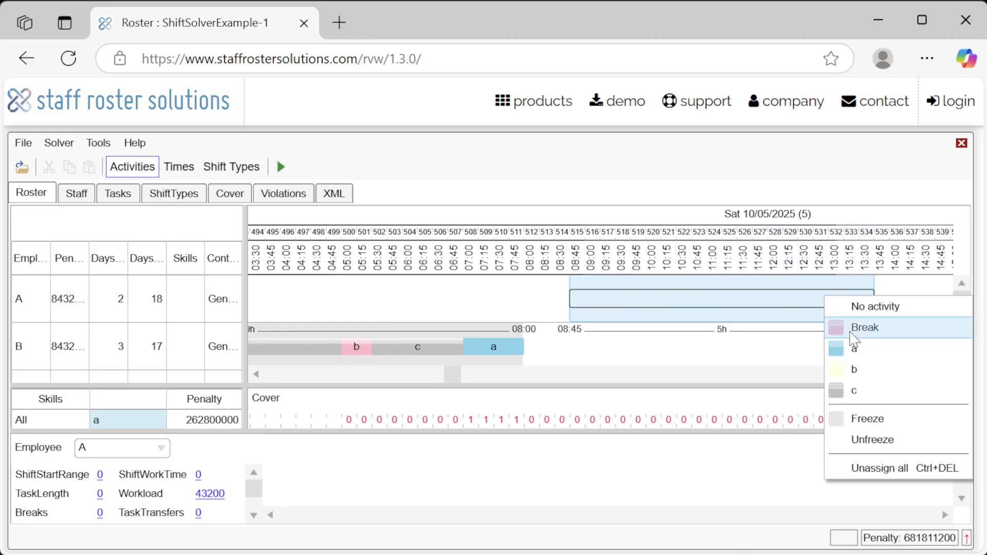
click(853, 348)
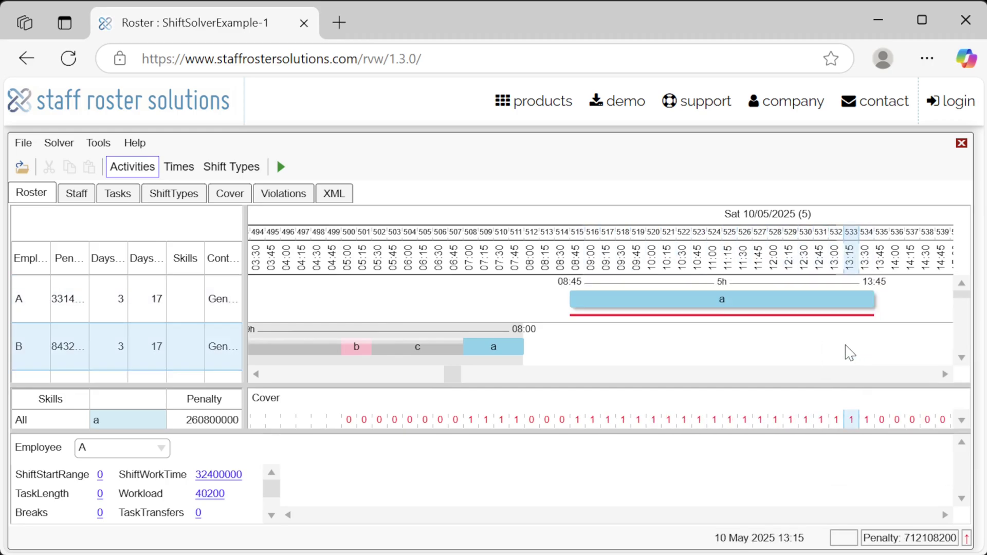
Step: Add a one-hour break to the middle of employee A's Saturday shift and move the shift to 08:00-13:00
right_click(724, 304)
click(750, 328)
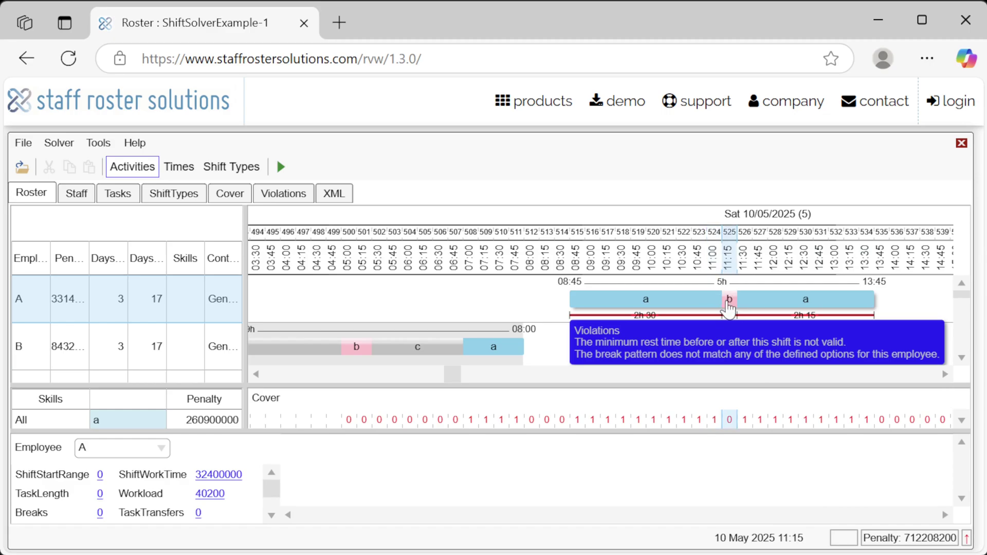
drag(729, 307, 650, 327)
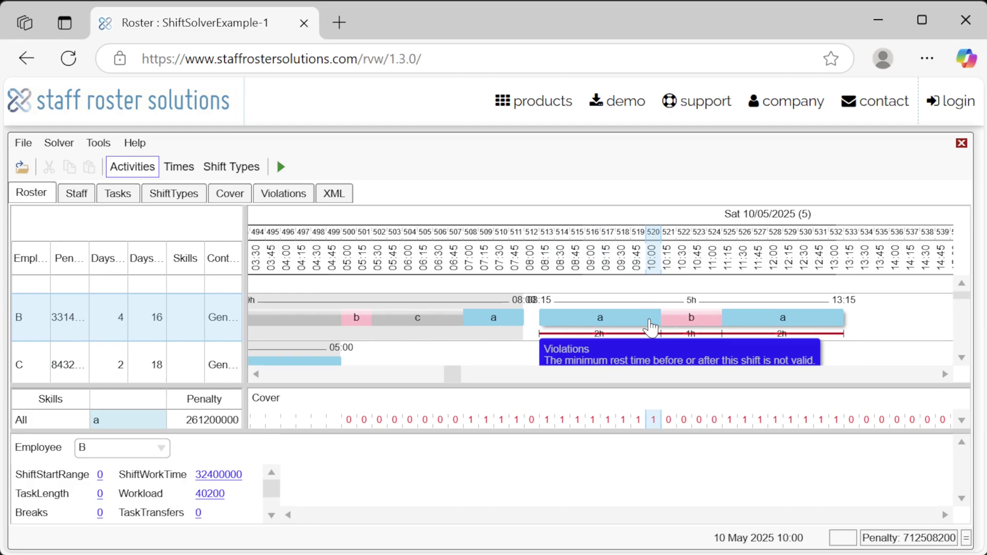
drag(650, 327, 654, 289)
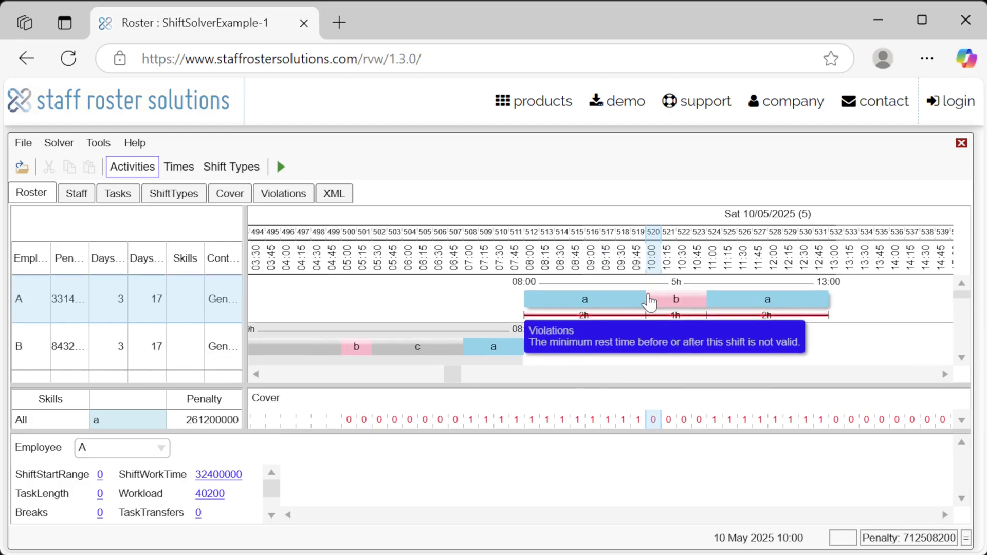
Step: Run the solver with a 3600-second time limit, random seed 1 and 840-minute maximum shift length, stopping it after about 15 seconds
click(280, 166)
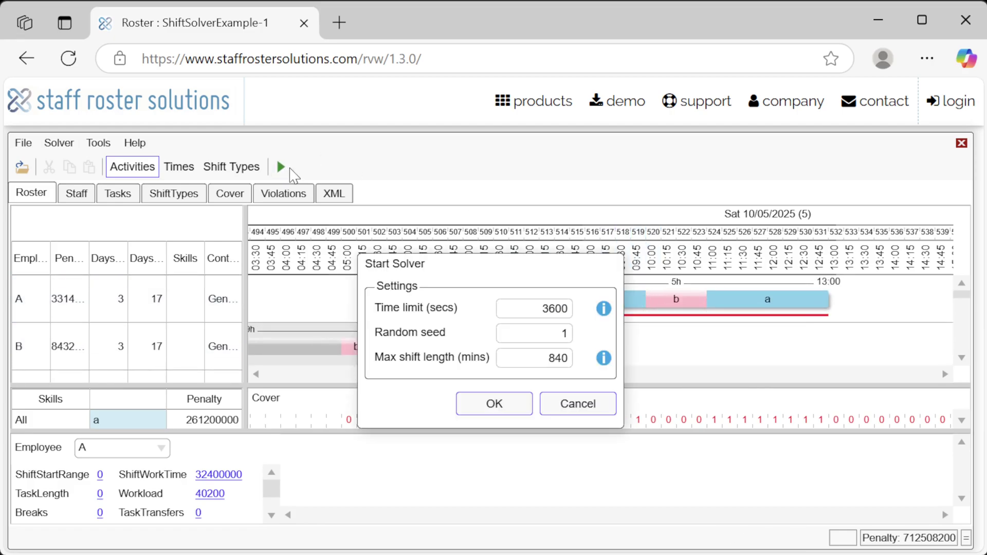
click(494, 403)
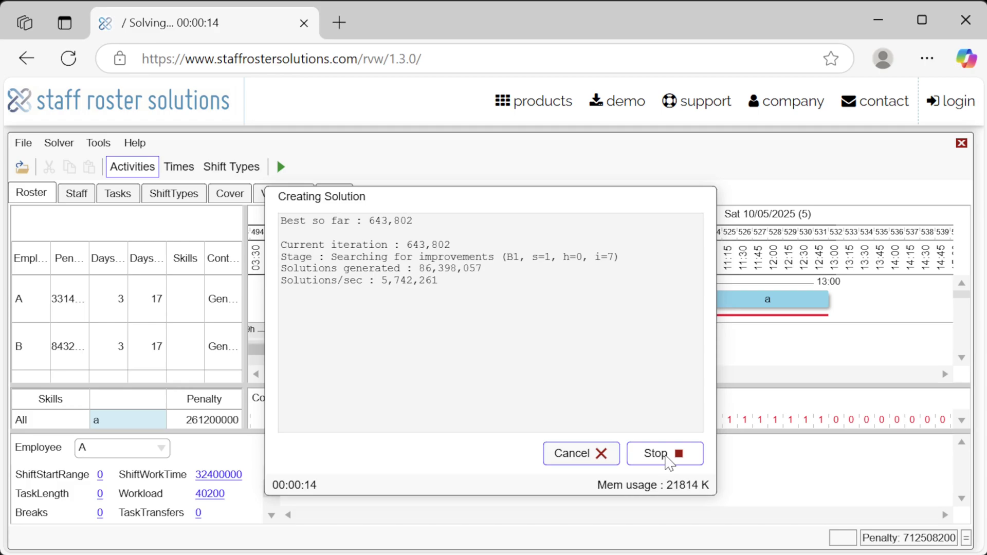
click(663, 454)
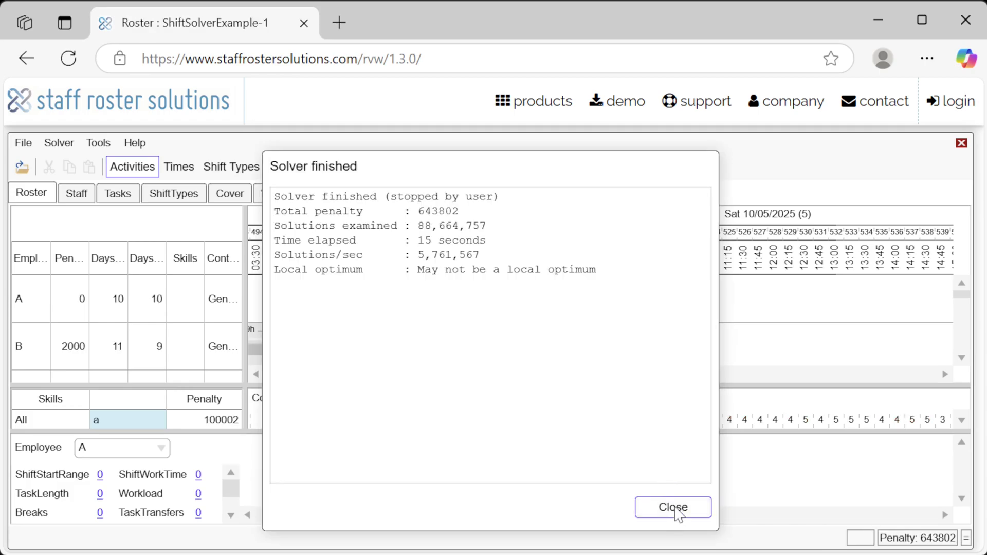
click(672, 508)
Step: Examine the solved roster in the Activities and Shift Types views, and close the roster
drag(454, 374, 531, 384)
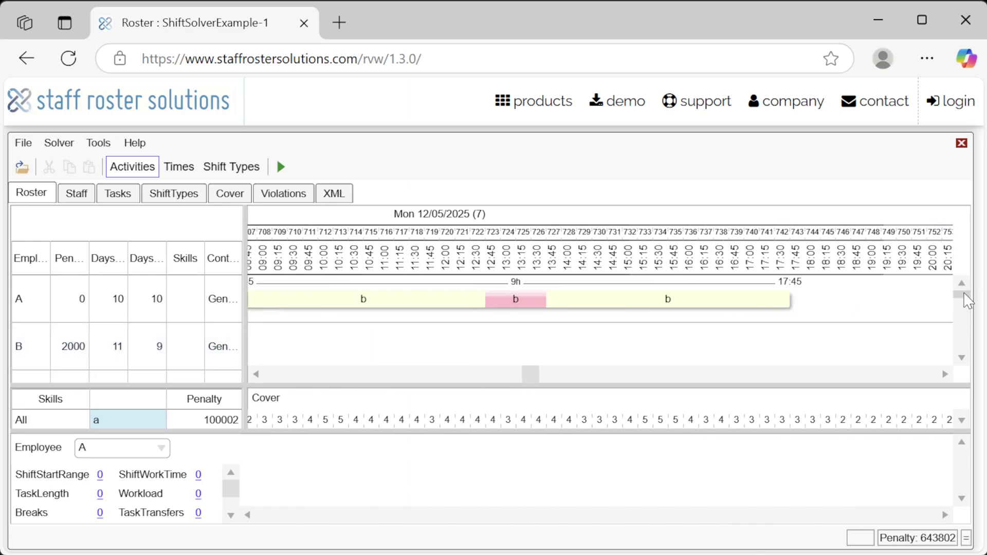
mouse_move(962, 296)
mouse_down()
mouse_move(963, 320)
mouse_move(961, 307)
mouse_up()
click(254, 167)
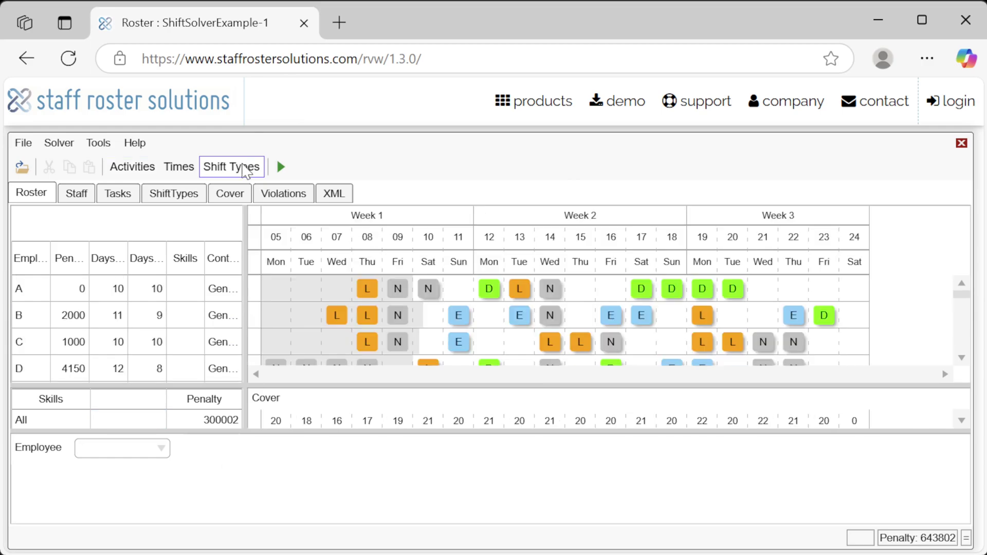
drag(962, 296, 966, 329)
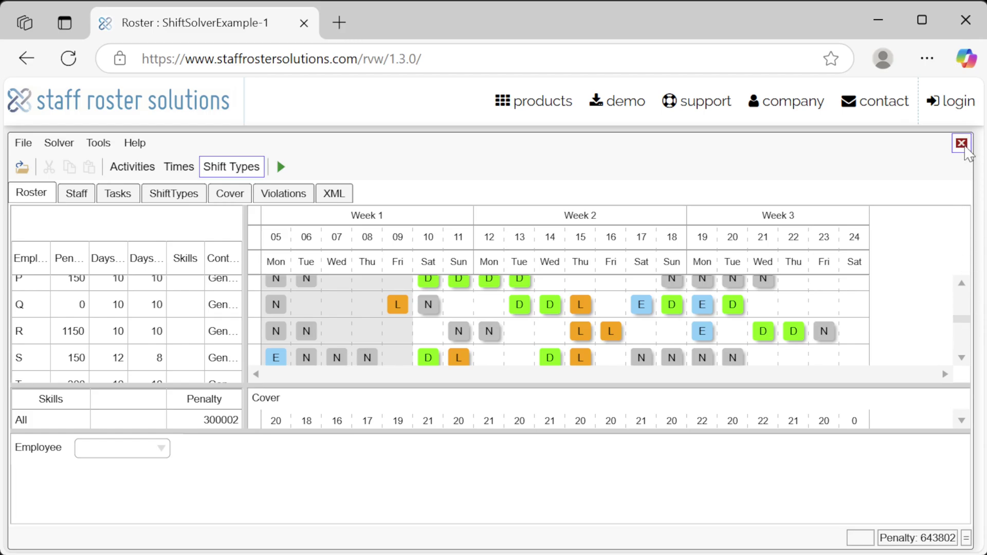
click(962, 144)
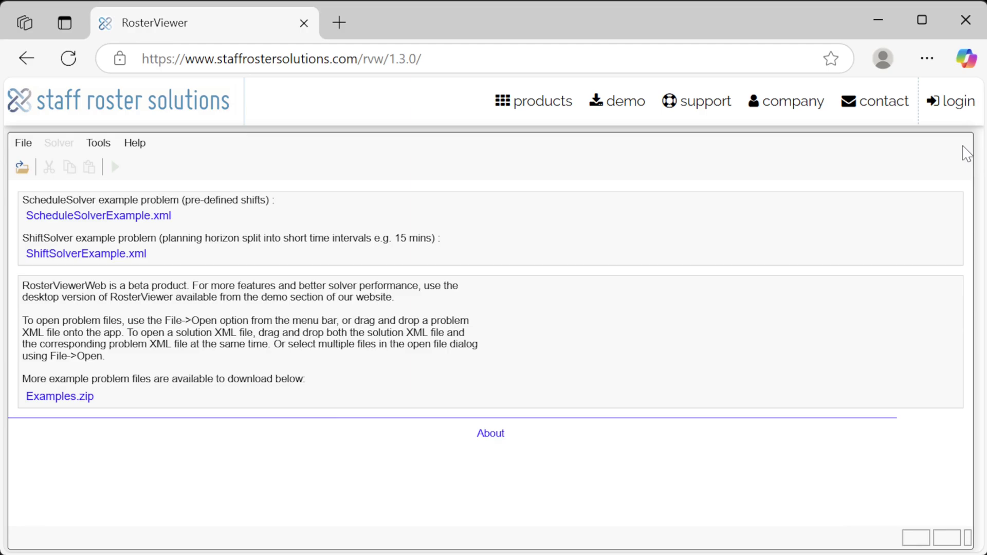